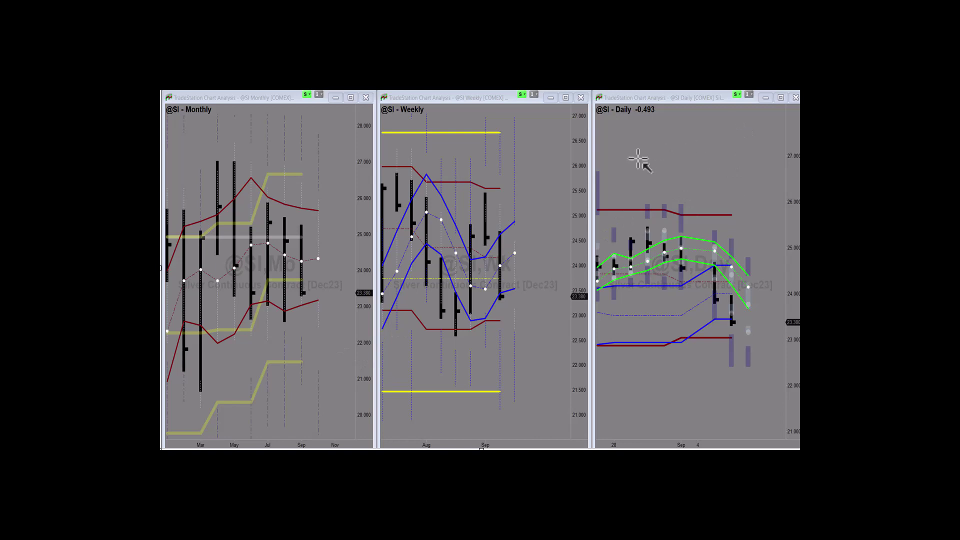
- Point magenta arrows at the latest weekly bar, lower band, midline dot and latest monthly bar, then draw two upward daily lines
left_click_drag(638, 159, 505, 264)
left_click_drag(576, 255, 510, 278)
left_click_drag(549, 210, 505, 253)
left_click_drag(351, 210, 309, 235)
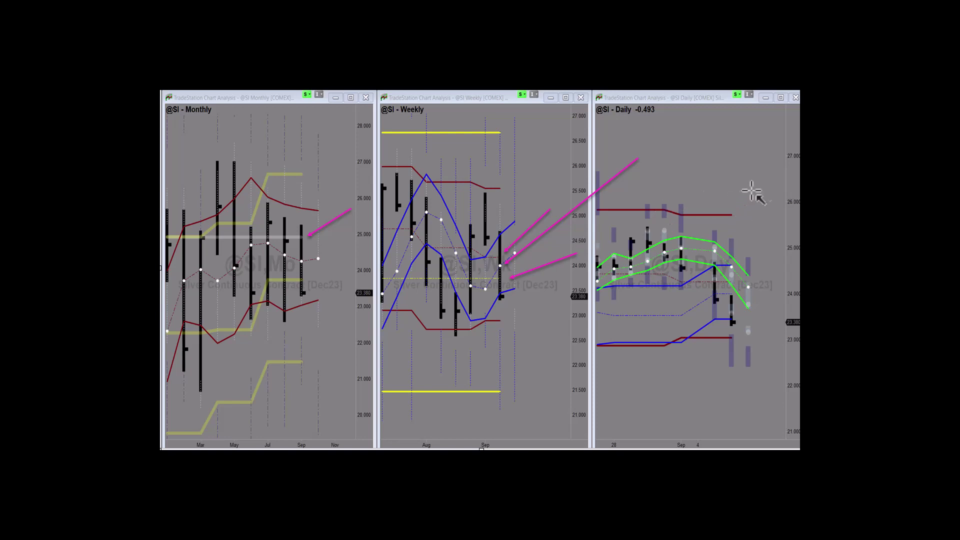
mouse_move(766, 172)
left_mouse_down()
mouse_move(748, 230)
mouse_move(719, 257)
left_mouse_up()
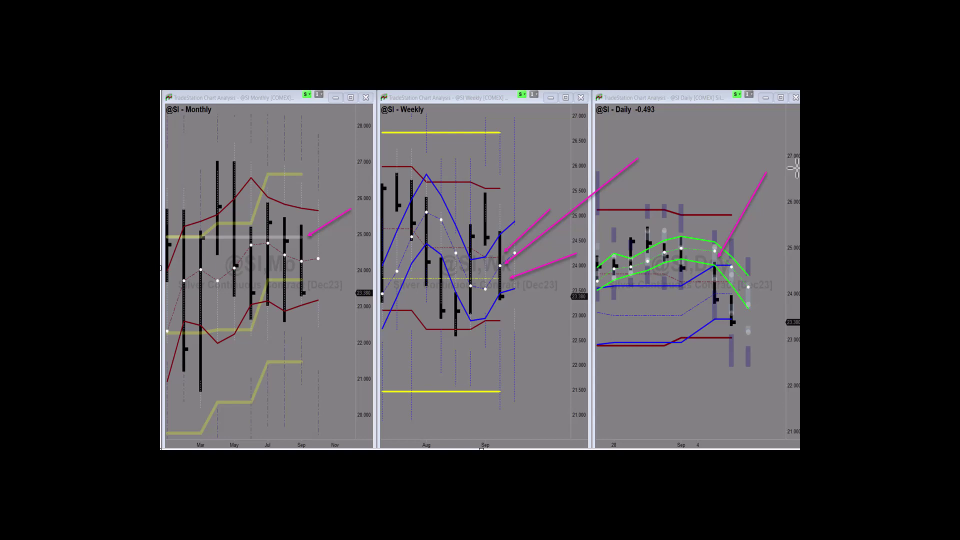
mouse_move(772, 220)
left_mouse_down()
mouse_move(754, 279)
mouse_move(733, 295)
left_mouse_up()
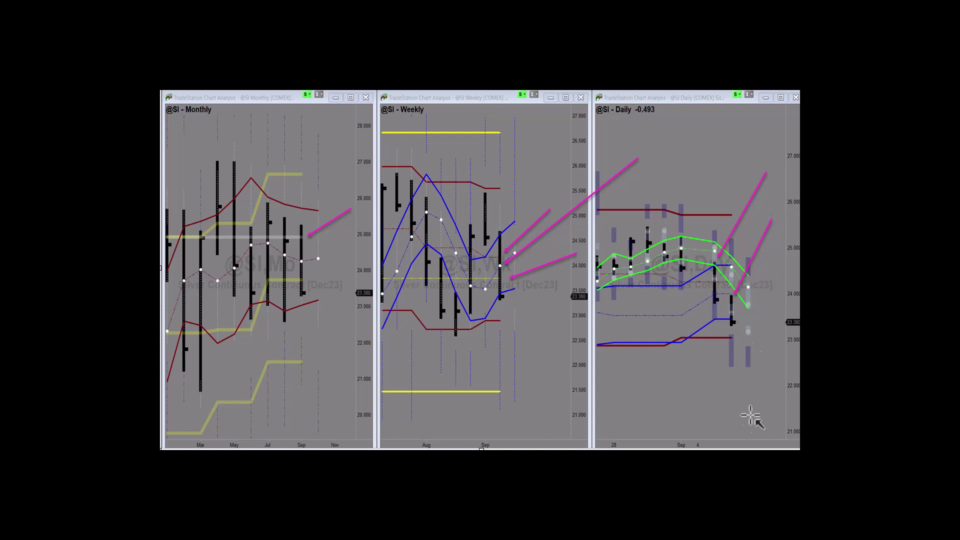
- Draw two downward projection lines below the silver daily bars and three short marks on the monthly chart
left_click_drag(782, 417, 723, 325)
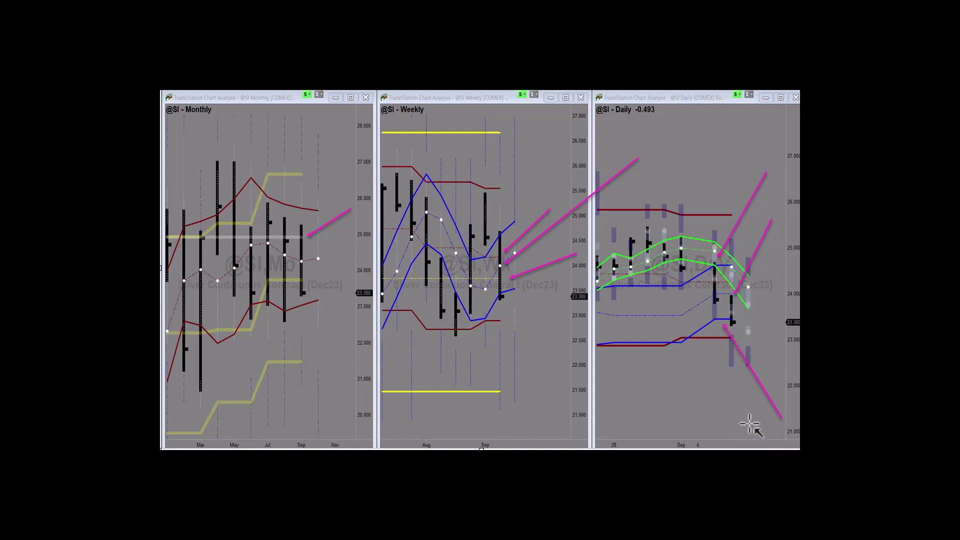
left_click_drag(749, 423, 722, 344)
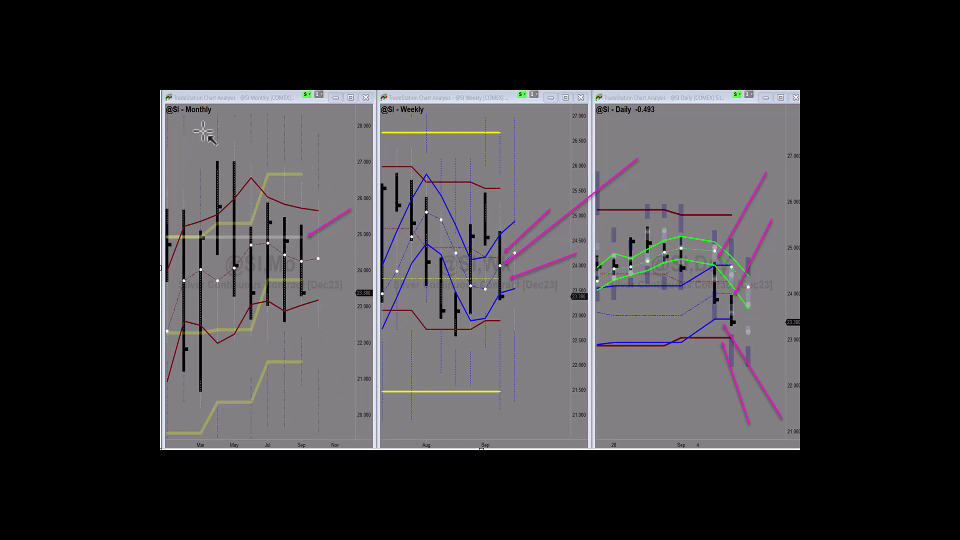
left_click_drag(192, 131, 189, 174)
mouse_move(327, 138)
left_mouse_down()
mouse_move(317, 186)
mouse_move(306, 190)
left_mouse_up()
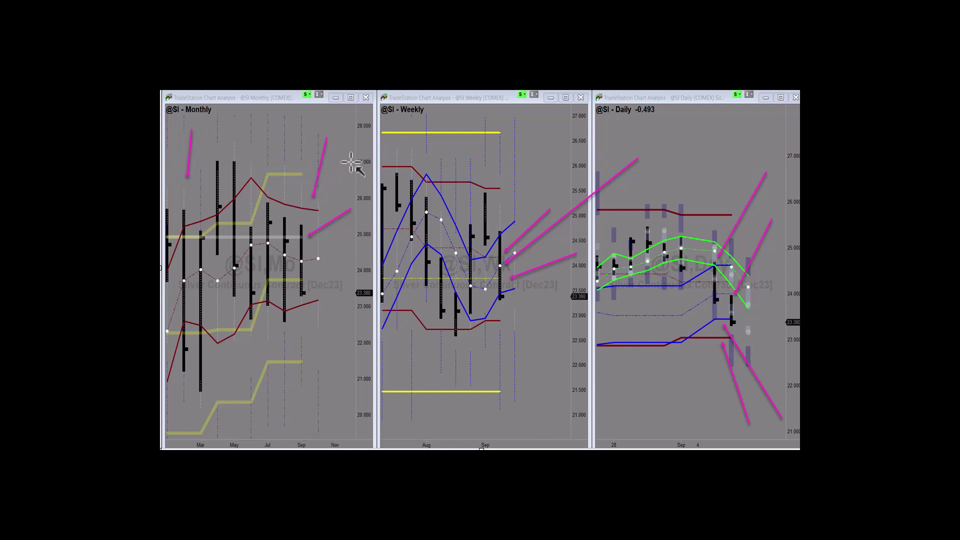
mouse_move(318, 243)
left_mouse_down()
mouse_move(314, 291)
mouse_move(332, 299)
mouse_move(338, 217)
left_mouse_up()
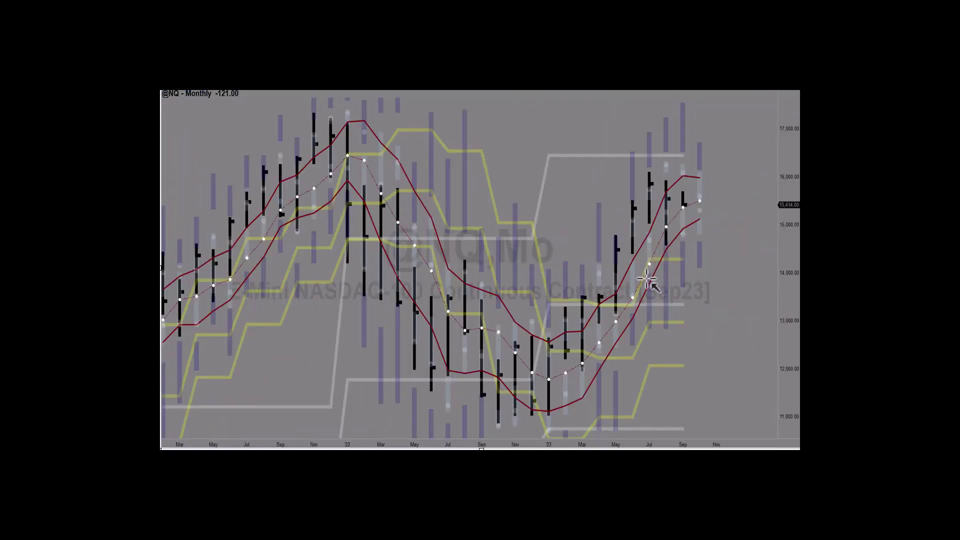
left_click_drag(645, 278, 717, 123)
left_click(702, 151)
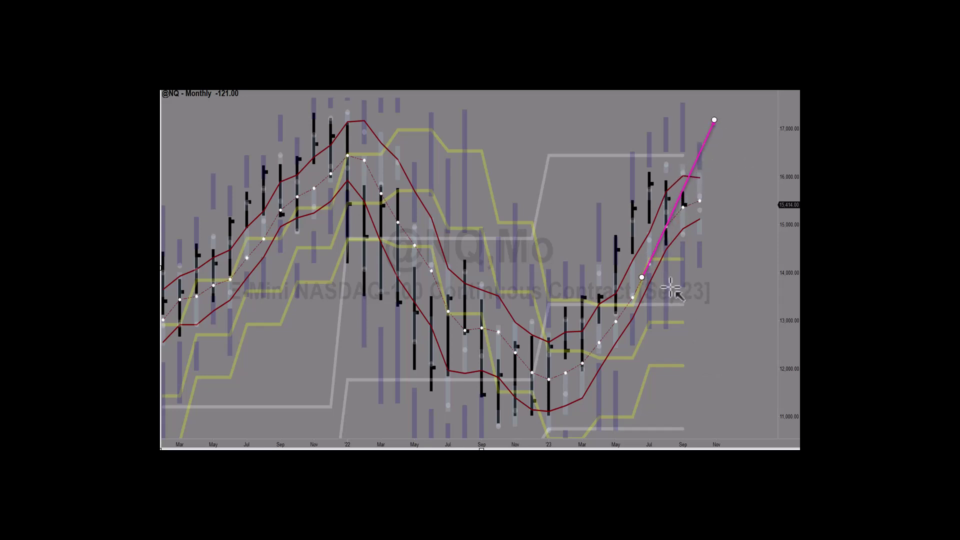
mouse_move(717, 310)
left_mouse_down()
mouse_move(680, 280)
mouse_move(644, 270)
left_mouse_up()
left_click_drag(705, 262, 680, 239)
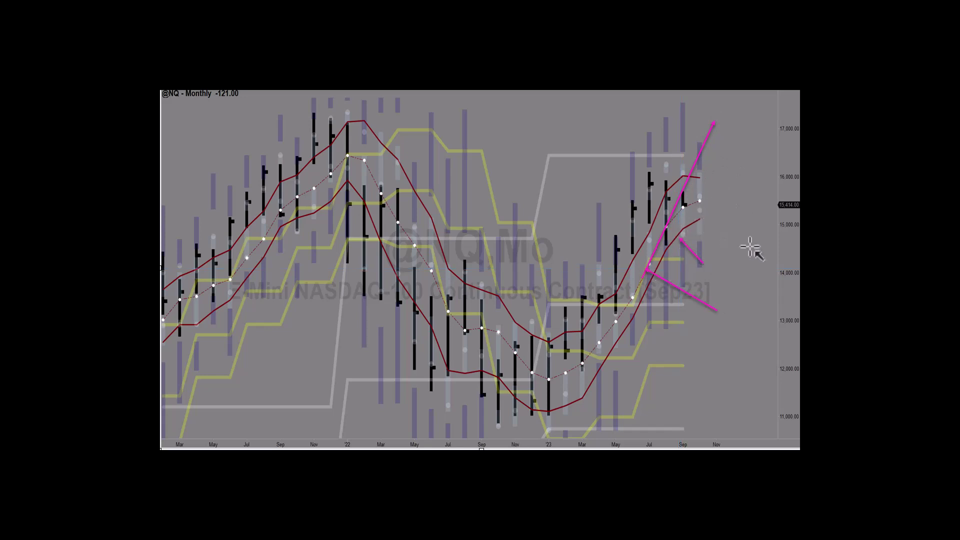
left_click_drag(750, 246, 692, 213)
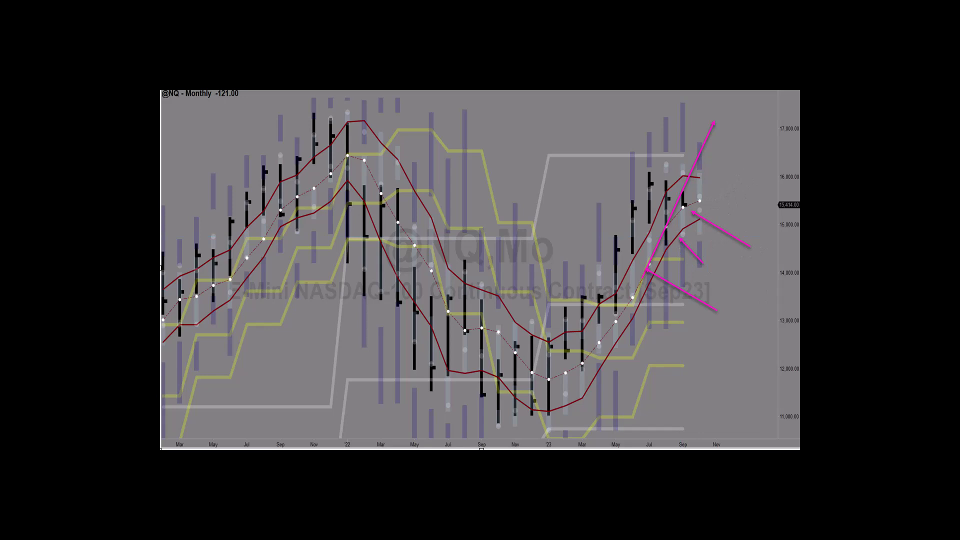
key("Escape")
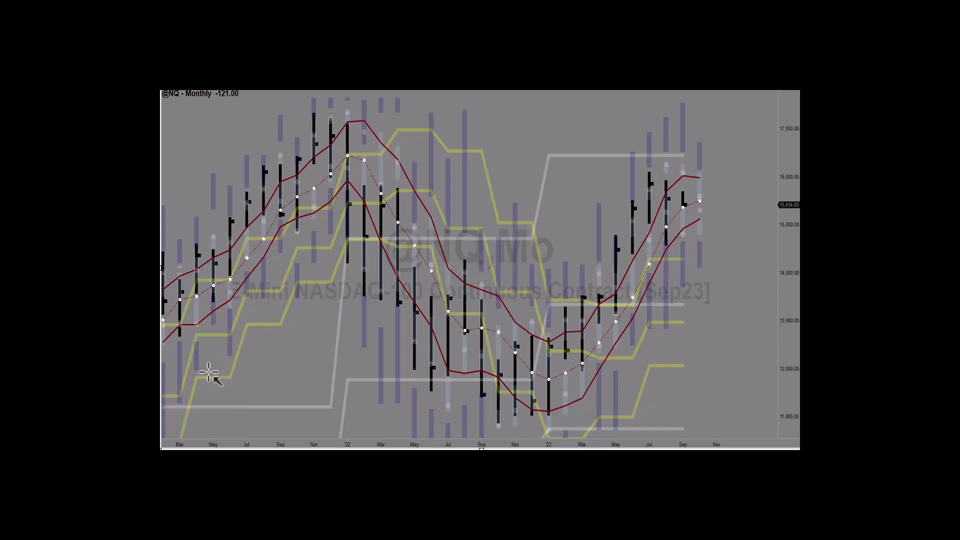
- Draw the 2021 uptrend, the 2022 downtrend to the low, and horizontal resistance across the monthly highs
left_click_drag(197, 343, 314, 181)
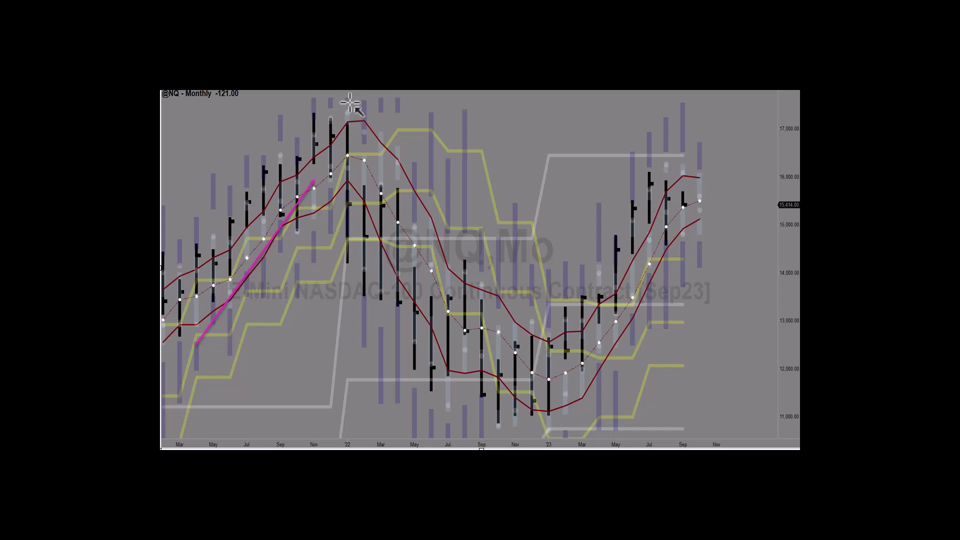
mouse_move(338, 105)
left_mouse_down()
mouse_move(529, 404)
mouse_move(581, 328)
mouse_move(643, 180)
left_mouse_up()
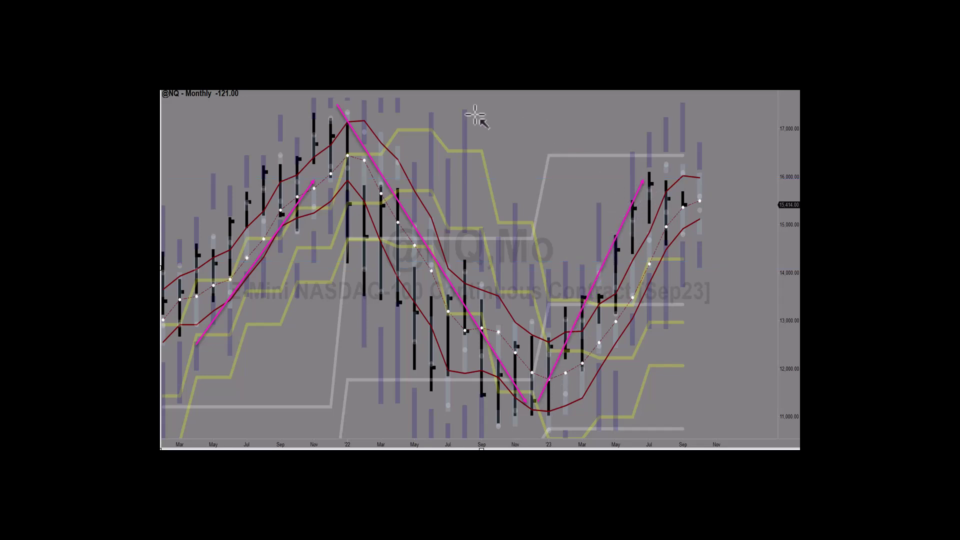
mouse_move(358, 109)
left_mouse_down()
mouse_move(707, 98)
mouse_move(700, 102)
left_mouse_up()
- Add short level lines and an upward projection beside the latest NASDAQ monthly bar
mouse_move(656, 172)
left_mouse_down()
mouse_move(716, 172)
mouse_move(762, 311)
left_mouse_up()
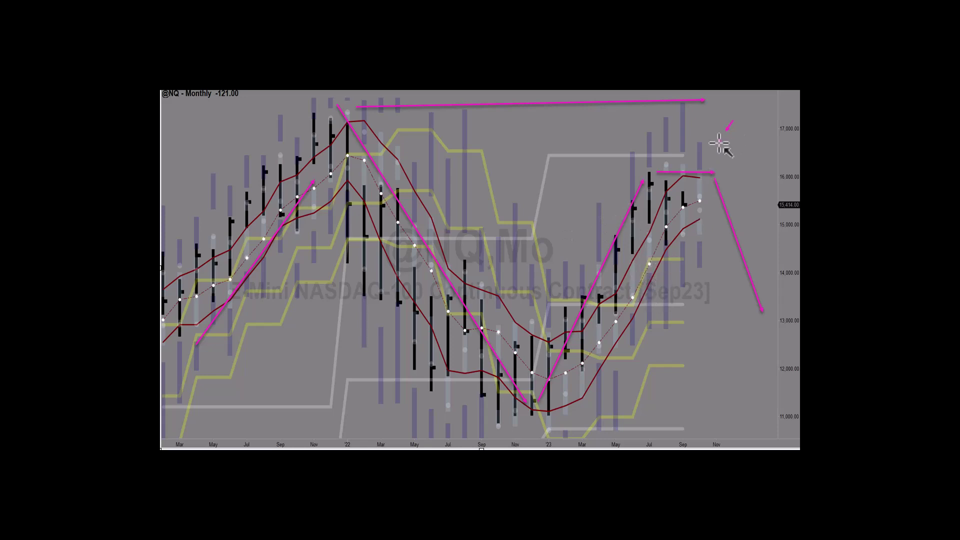
left_click_drag(720, 144, 691, 200)
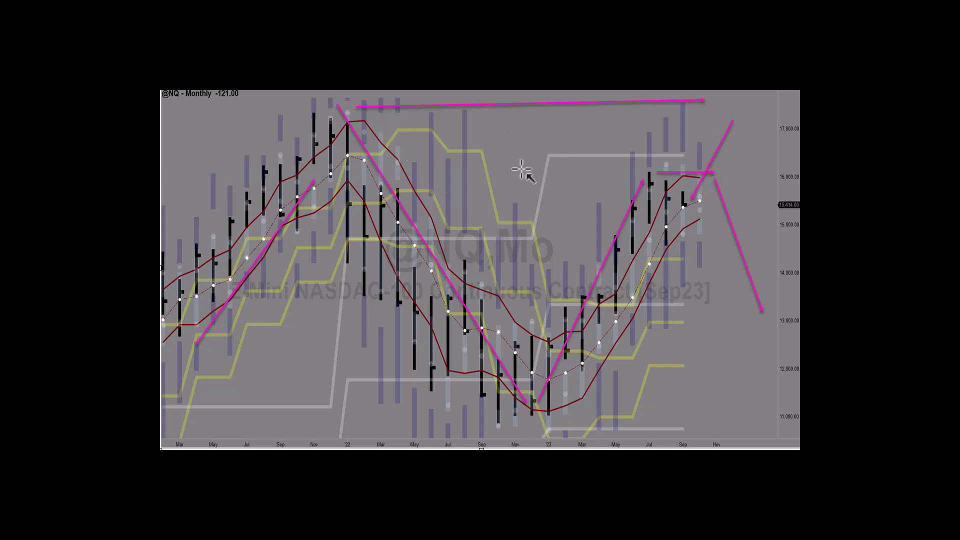
left_click_drag(520, 169, 714, 165)
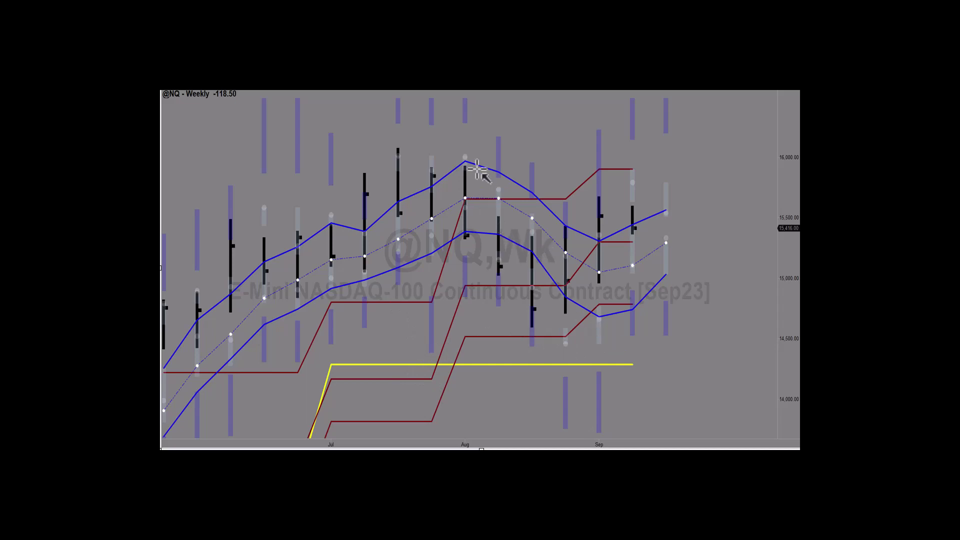
- Draw the August-high downtrend, an early-September vertical, a lower-band upline, two horizontals and an up arrow on the weekly chart
left_click_drag(468, 159, 557, 266)
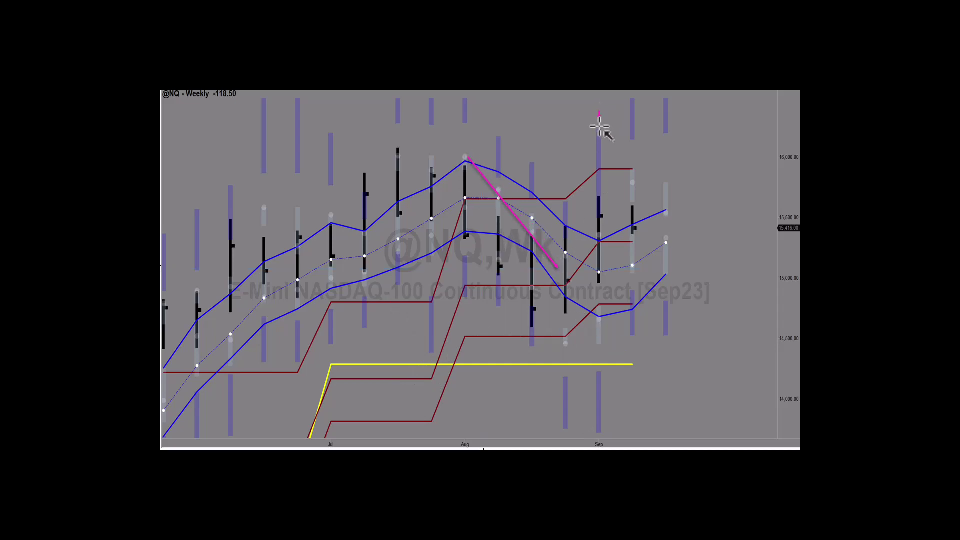
left_click_drag(599, 127, 598, 172)
left_click_drag(593, 293, 700, 247)
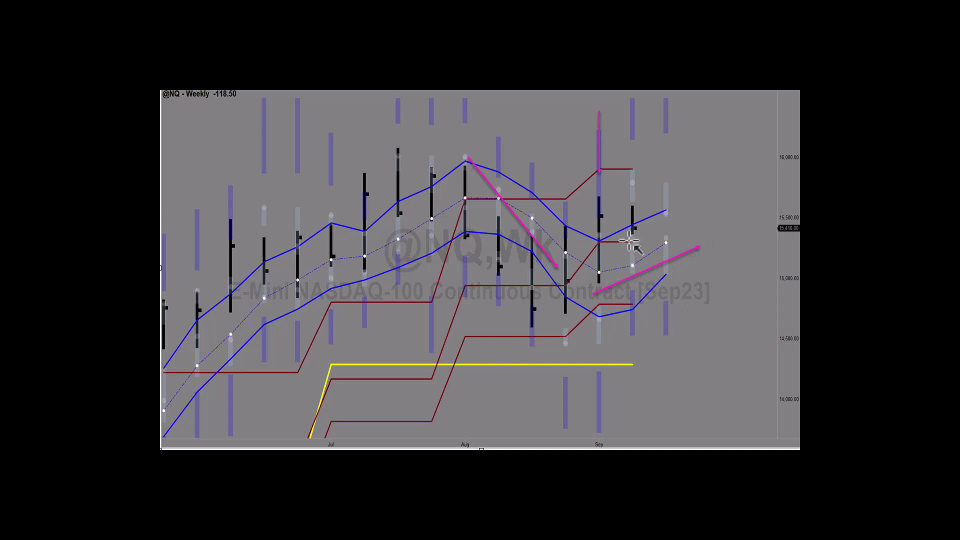
left_click_drag(620, 242, 686, 242)
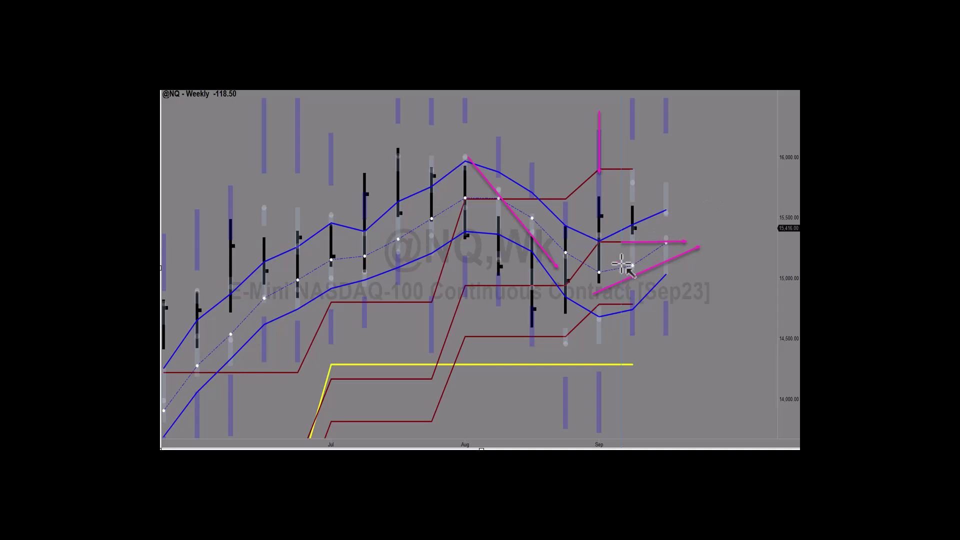
left_click_drag(617, 263, 708, 263)
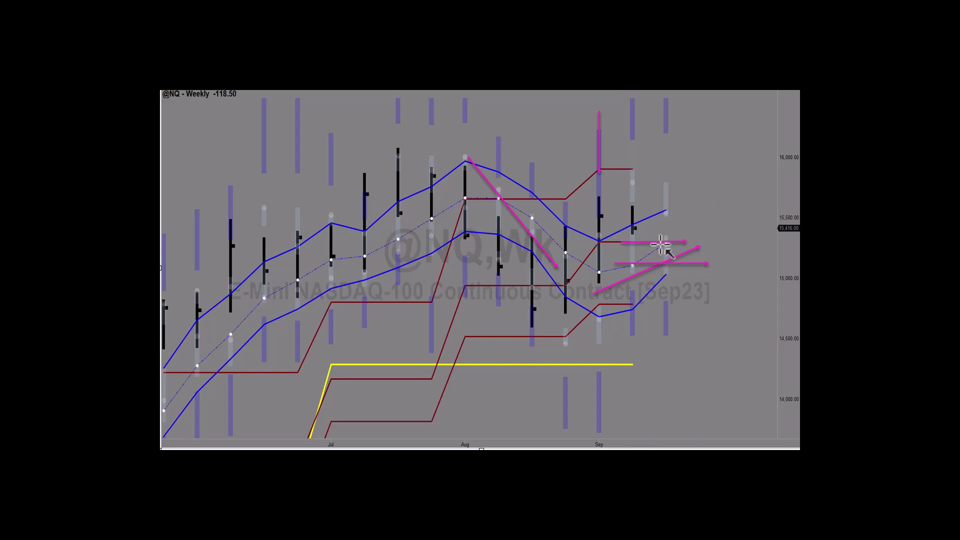
left_click_drag(657, 254, 706, 155)
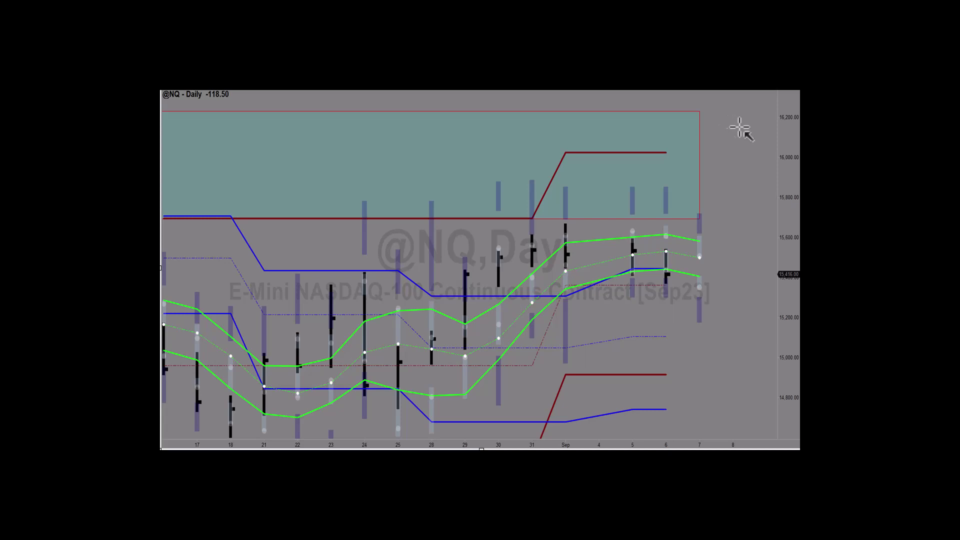
- Point magenta arrows at the teal zone top, upper red line, upper green band and latest midline dot
left_click_drag(739, 127, 684, 129)
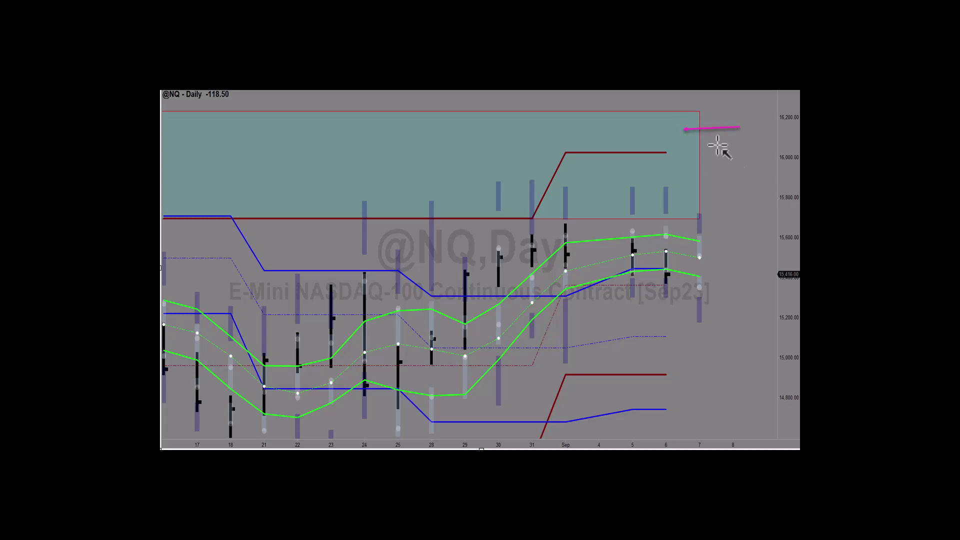
left_click_drag(742, 150, 691, 150)
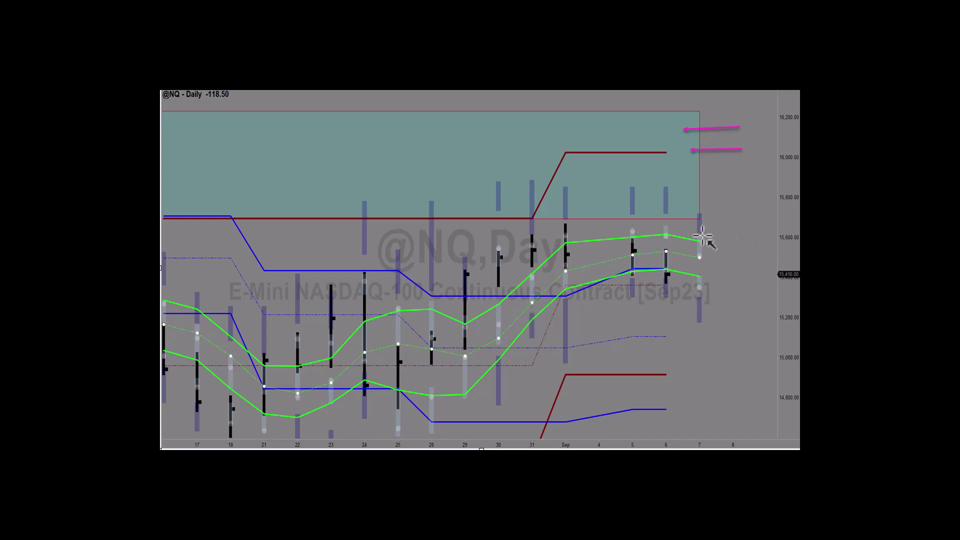
mouse_move(754, 175)
left_mouse_down()
mouse_move(631, 224)
mouse_move(607, 247)
left_mouse_up()
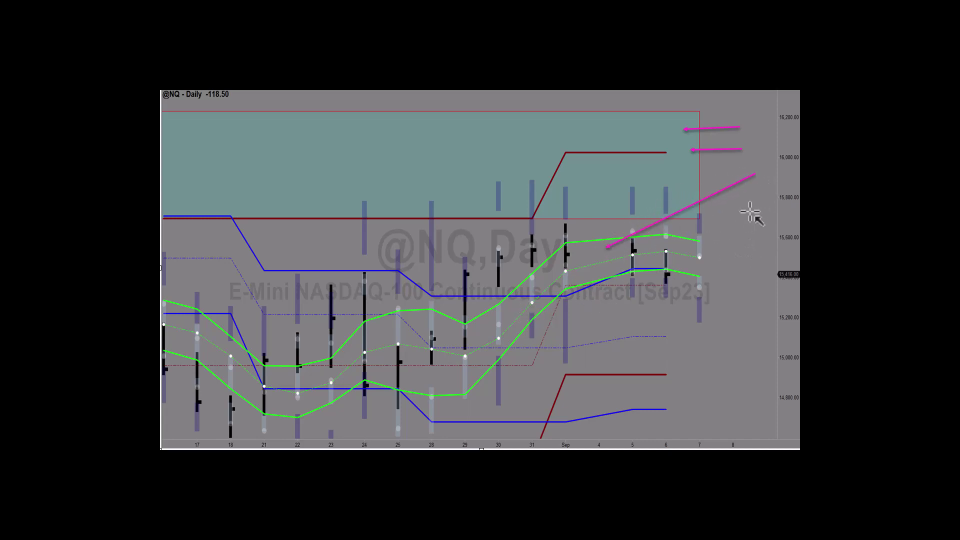
left_click_drag(749, 210, 650, 239)
left_click_drag(774, 210, 688, 249)
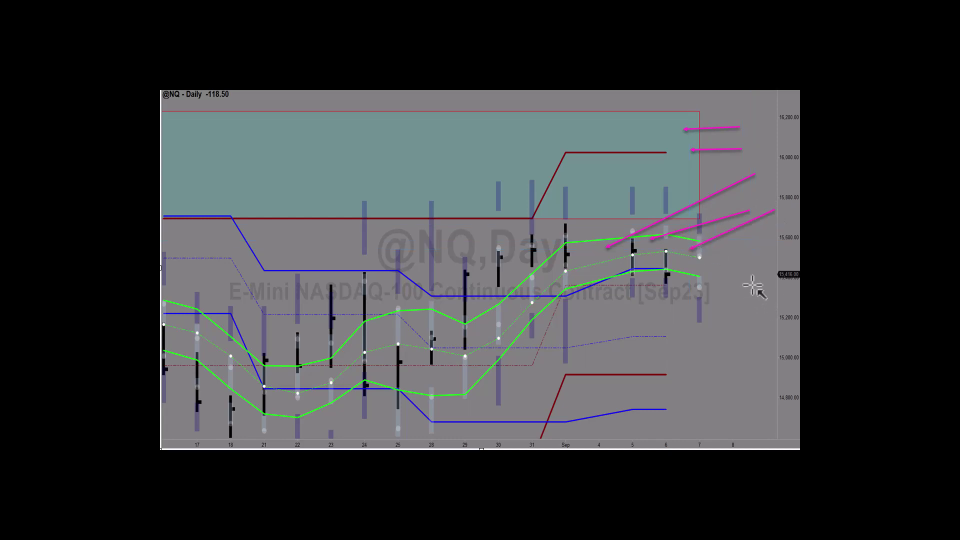
- Point magenta arrows at the lower green band, the dotted blue line and the lower blue line
left_click_drag(753, 285, 703, 286)
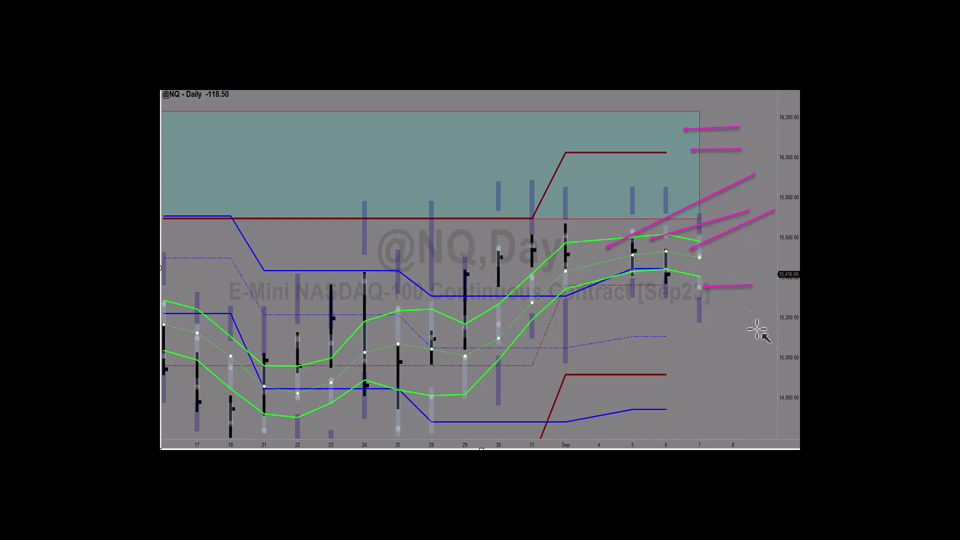
left_click_drag(761, 343, 673, 338)
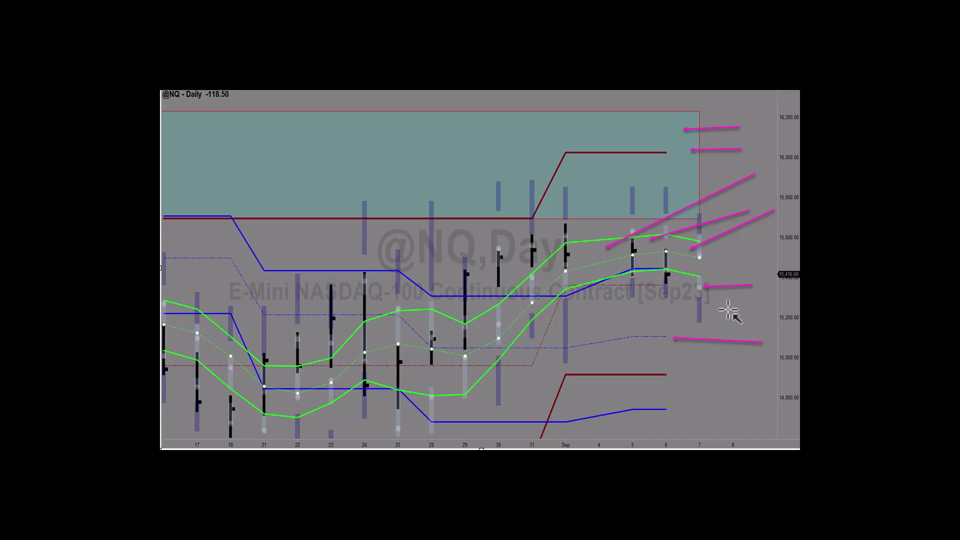
left_click_drag(732, 307, 674, 286)
mouse_move(731, 389)
left_mouse_down()
mouse_move(685, 373)
mouse_move(667, 343)
left_mouse_up()
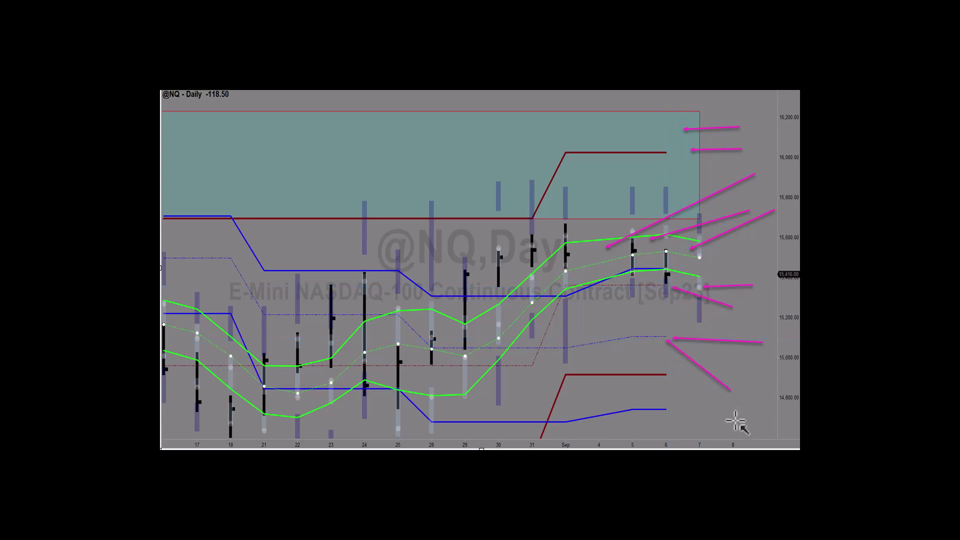
mouse_move(735, 422)
left_mouse_down()
mouse_move(690, 411)
mouse_move(706, 395)
mouse_move(675, 378)
left_mouse_up()
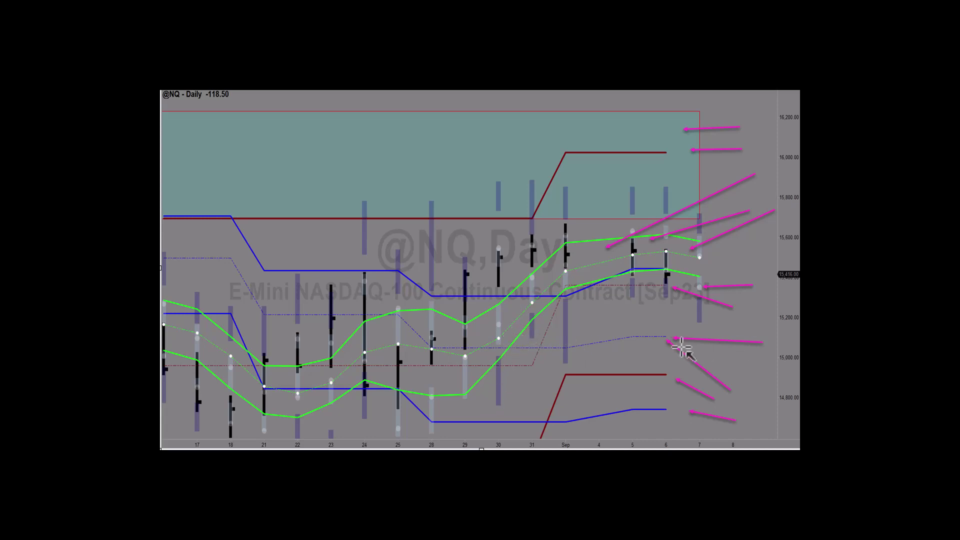
- Select a diagonal magenta arrow on the NASDAQ daily chart, then deselect it
left_click(716, 379)
left_click(766, 394)
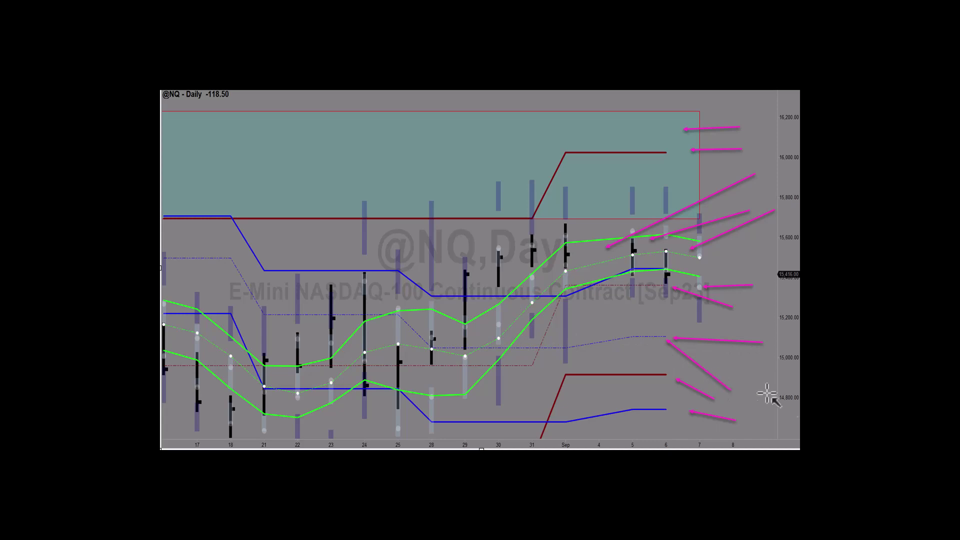